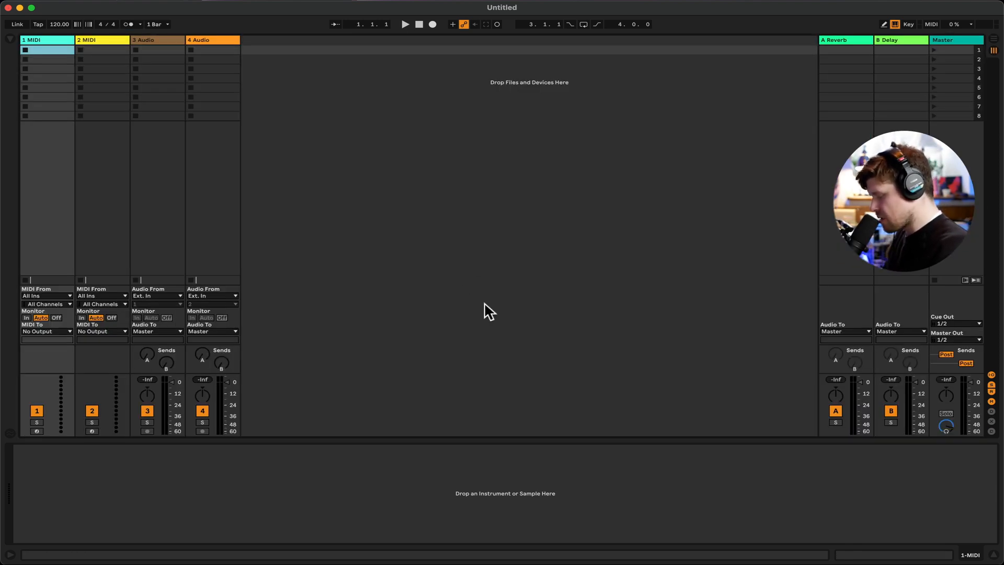
# Open the audio preferences and set the audio input device to Audient iD14 (10 In, 4 Out).
pyautogui.press('super')
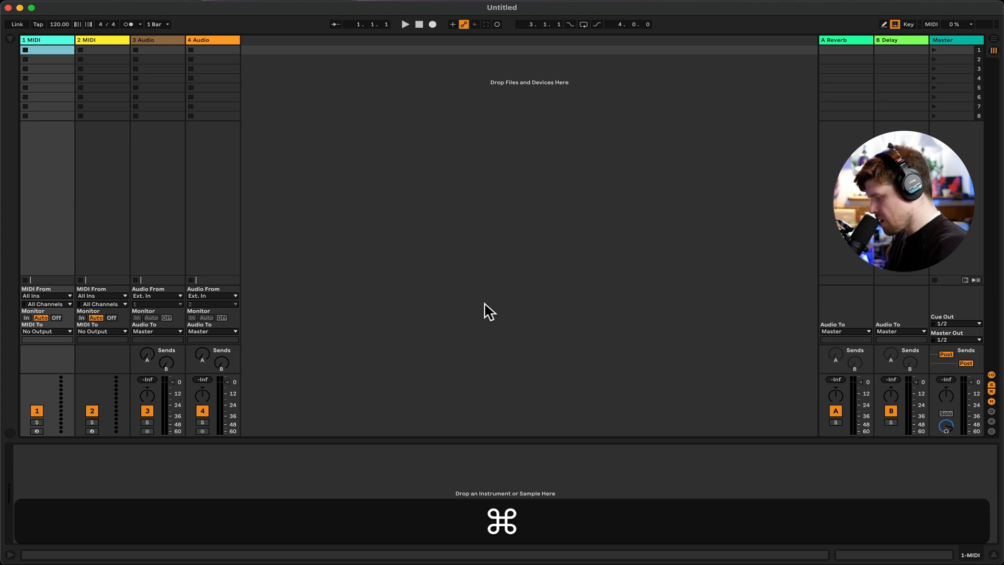
pyautogui.press('super+comma')
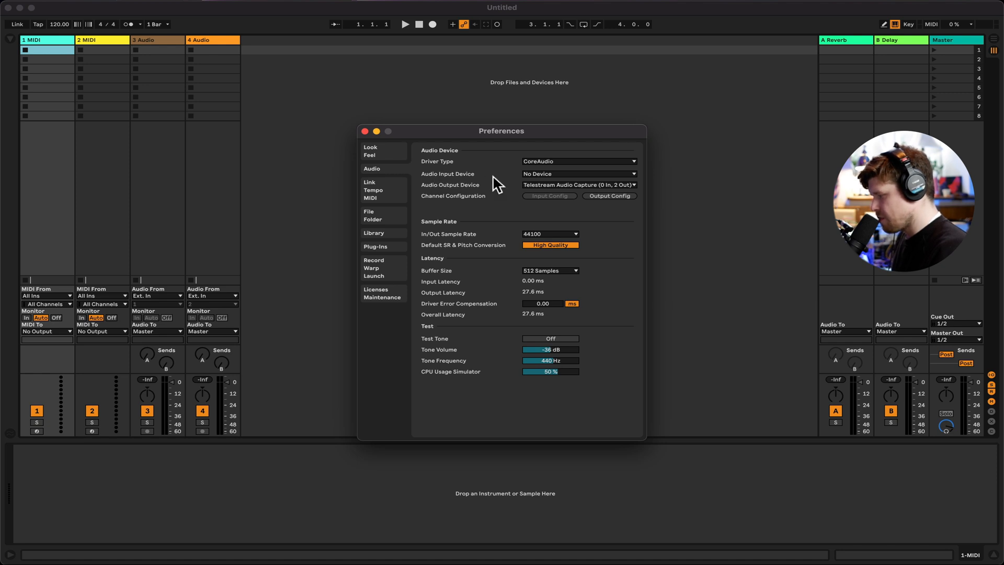
pyautogui.click(560, 173)
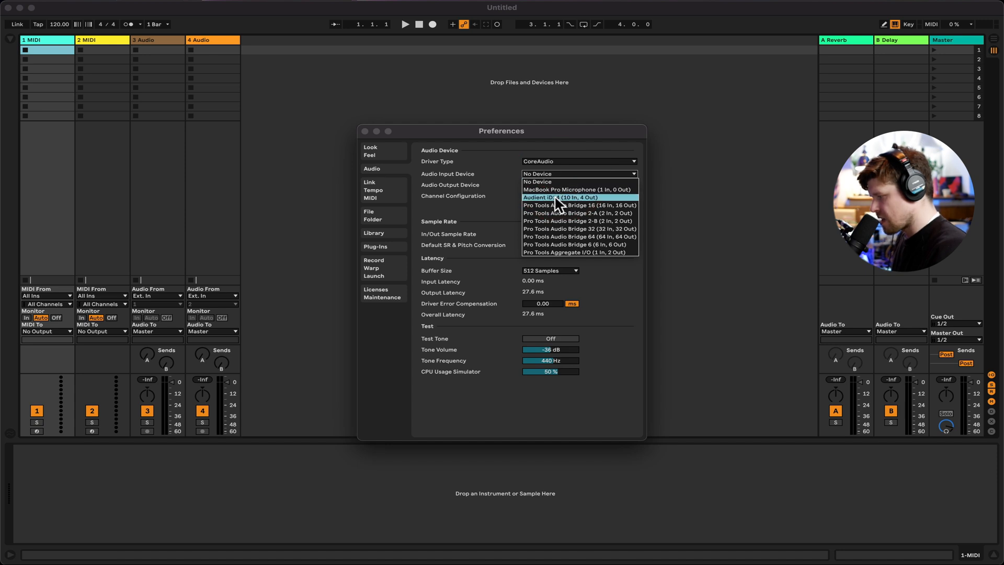
pyautogui.click(596, 198)
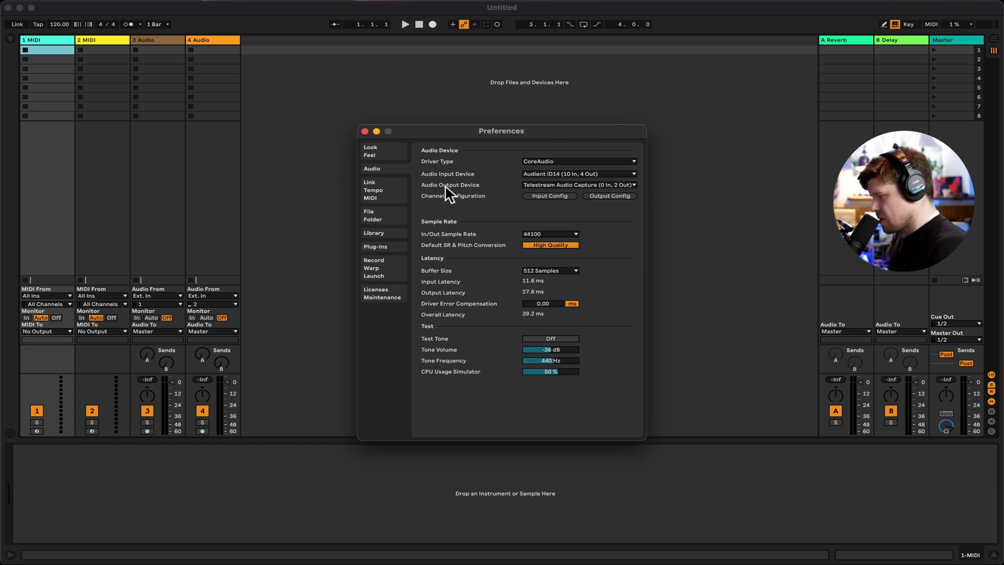
# In the input configuration, name mono input 2 "VOX" and confirm.
pyautogui.click(564, 196)
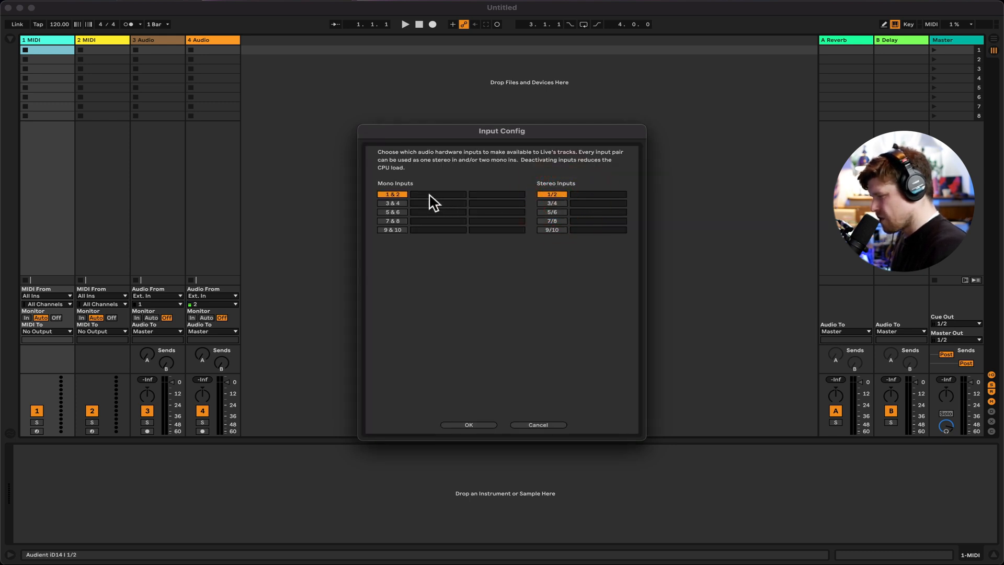
pyautogui.press('shift')
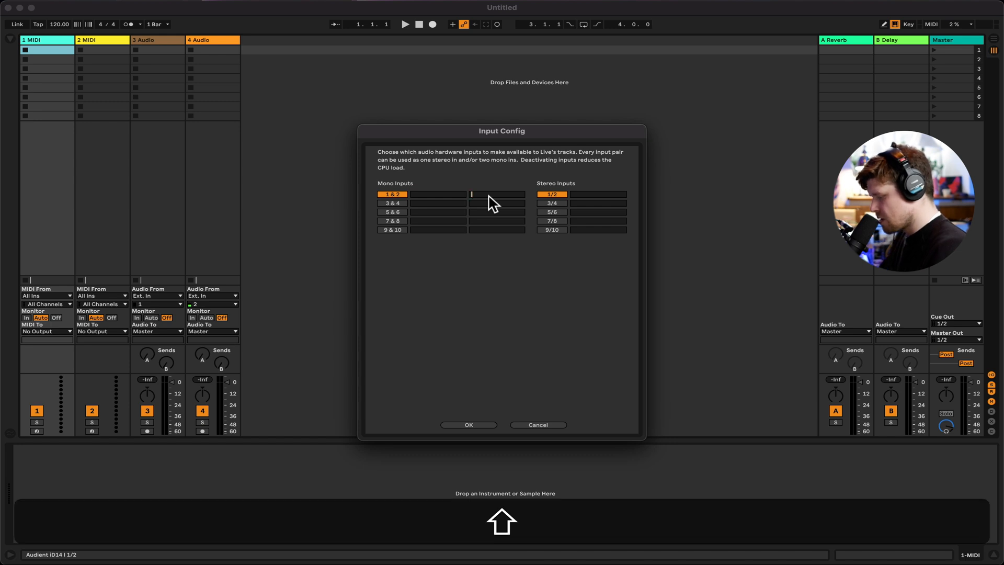
pyautogui.write('VOX')
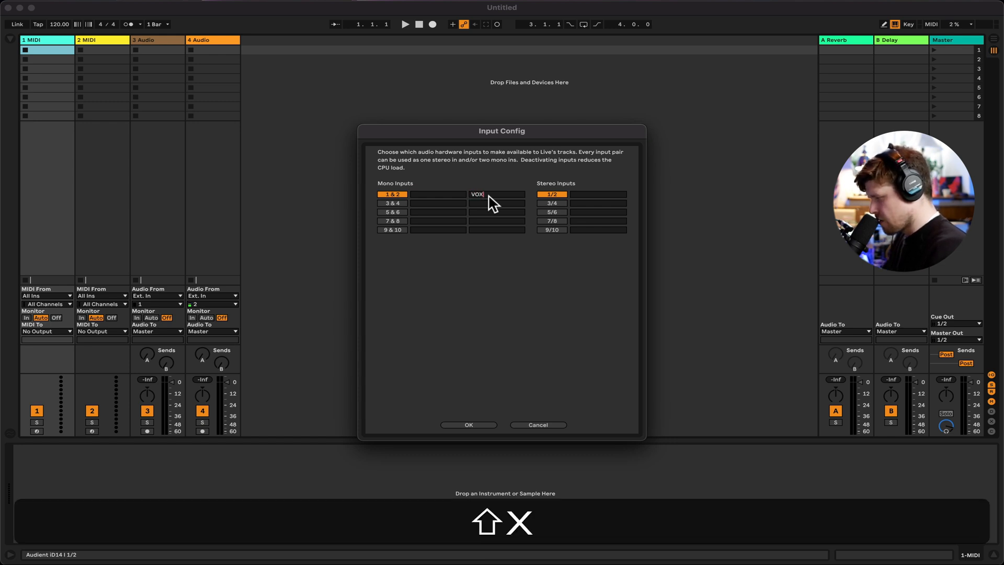
pyautogui.click(477, 424)
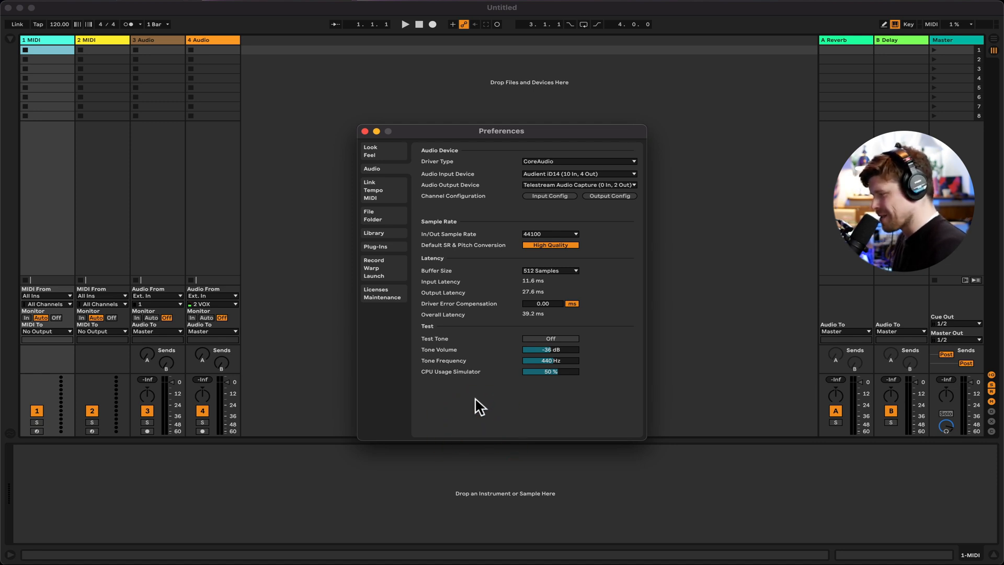
# Set the buffer size to 128 Samples and close the preferences.
pyautogui.click(548, 271)
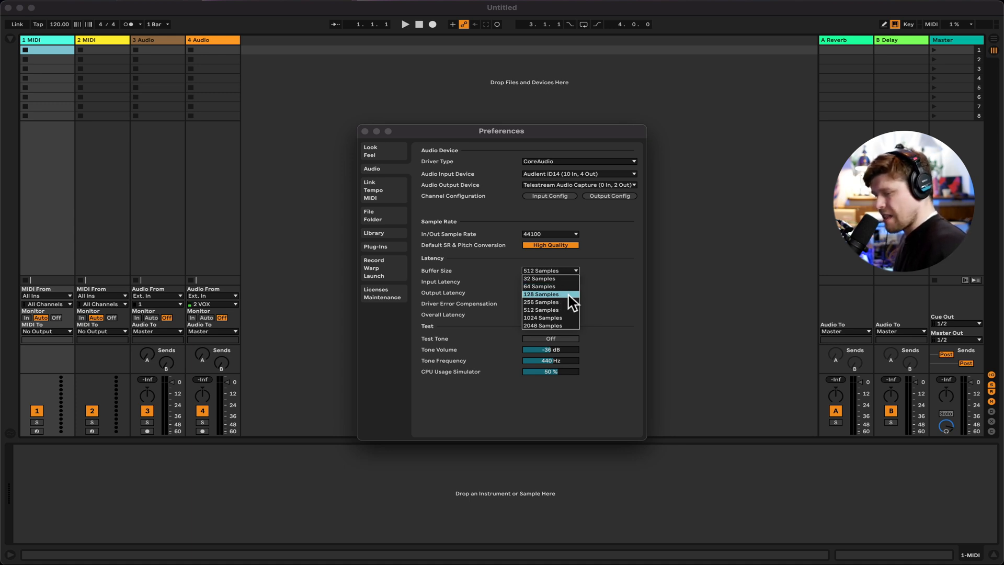
pyautogui.click(572, 295)
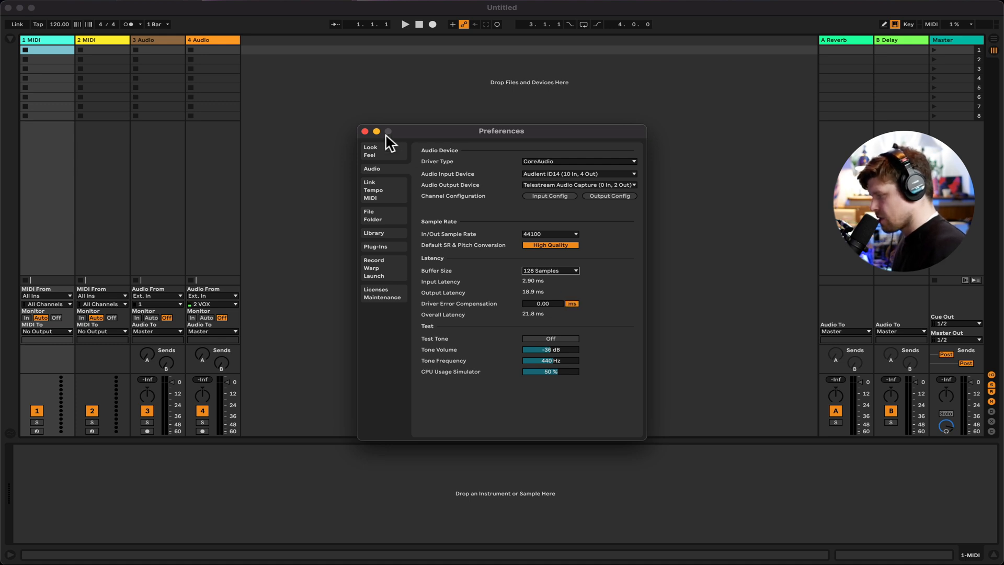
pyautogui.click(365, 132)
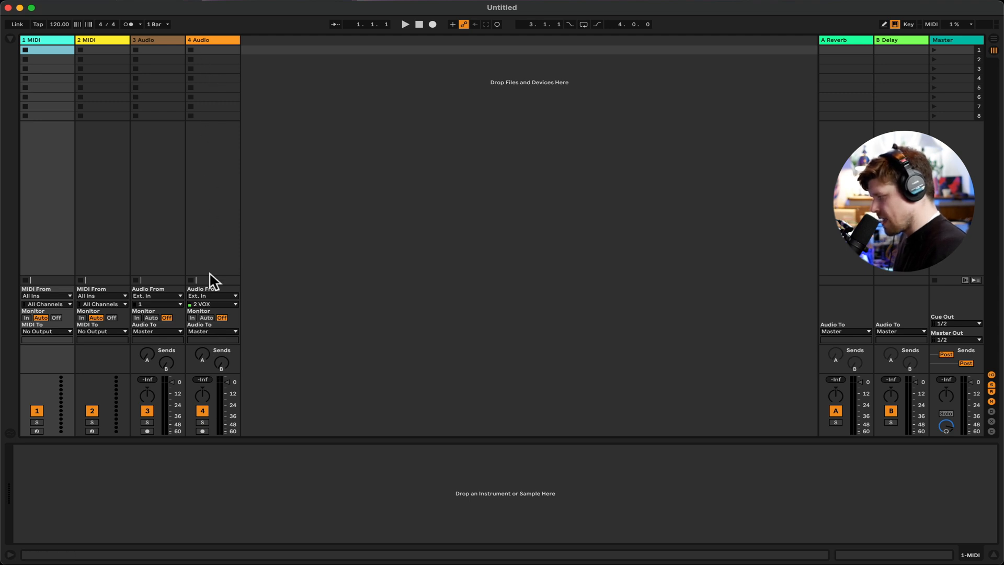
# Set the 4 Audio track's input to Ext. In, channel 2 VOX, with Auto monitoring, and arm it for recording.
pyautogui.click(194, 295)
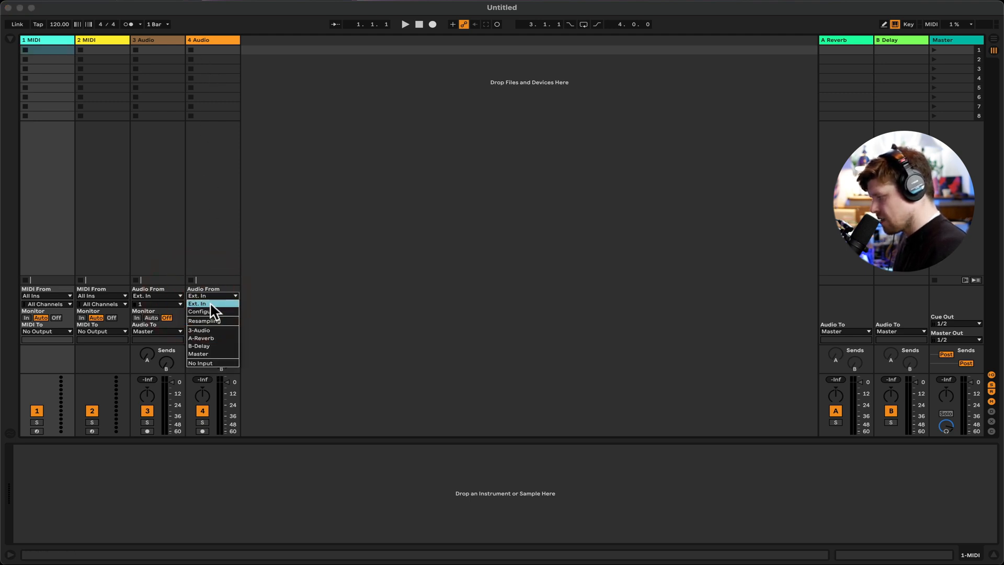
pyautogui.click(215, 304)
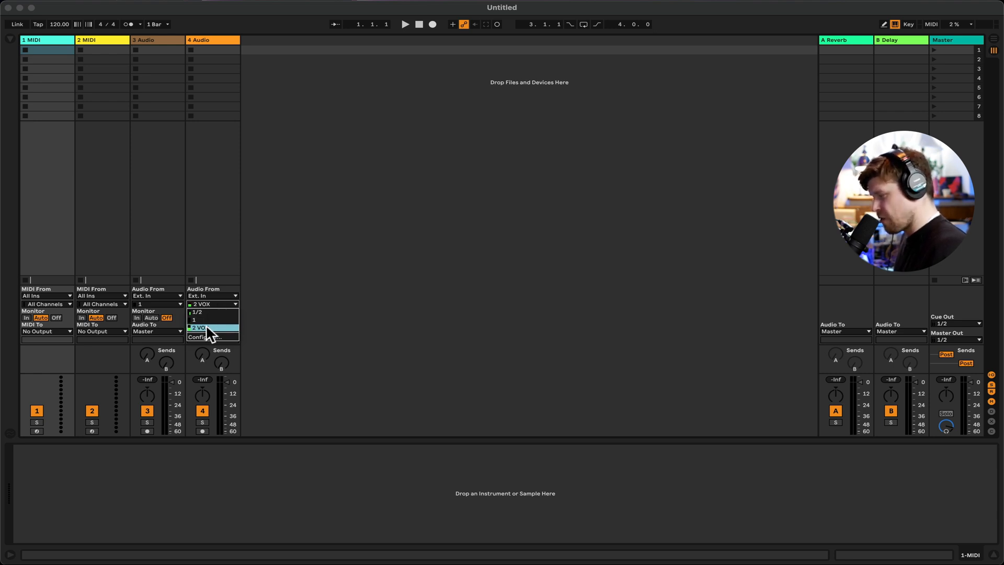
pyautogui.click(216, 328)
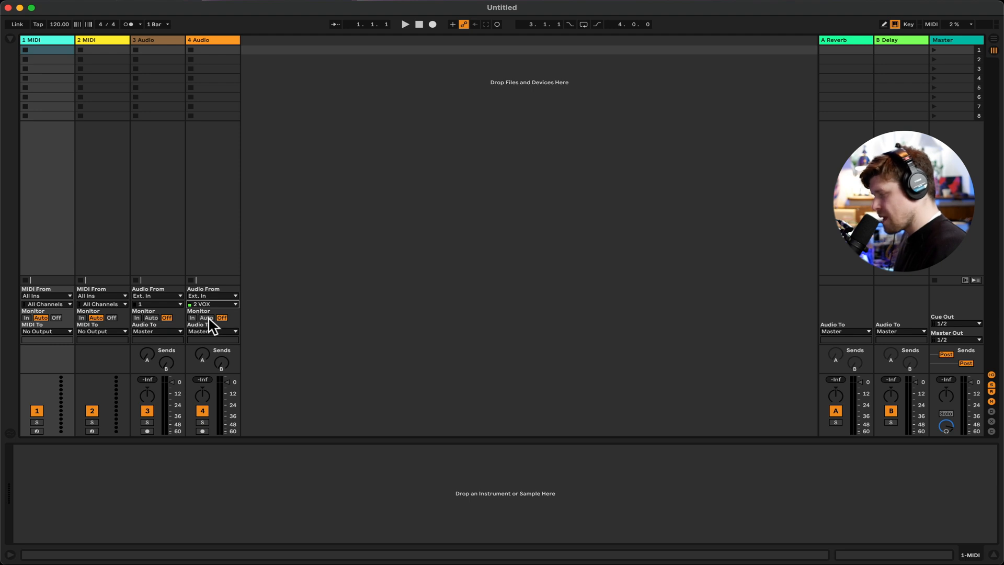
pyautogui.click(207, 318)
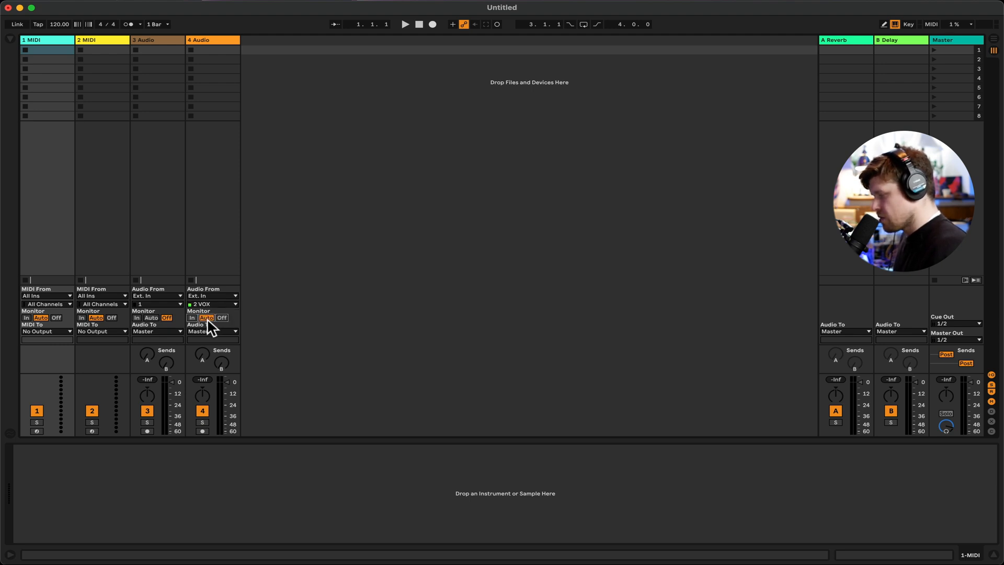
pyautogui.click(203, 431)
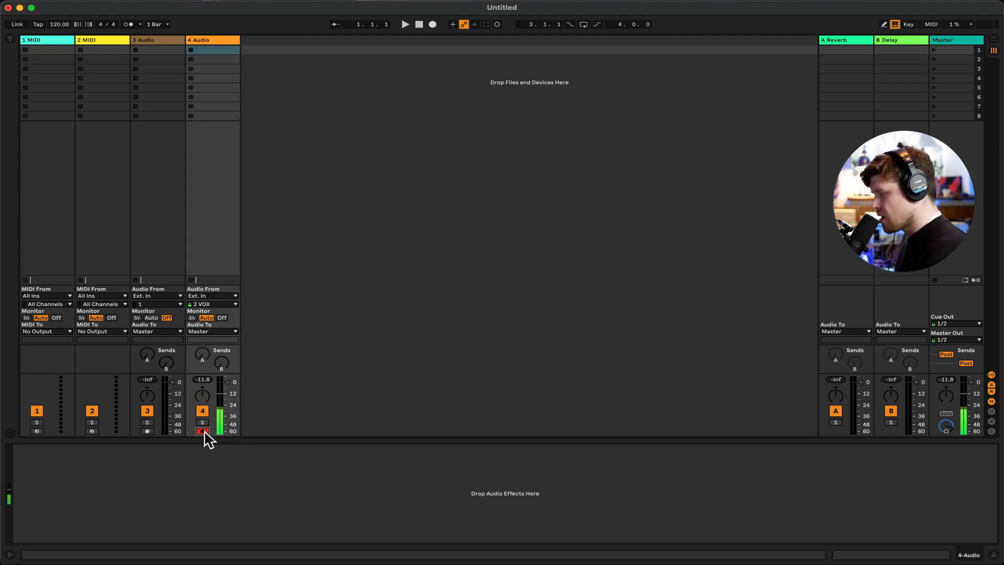
# Compare Off and Auto monitoring on the armed 4 Audio track, leaving its monitoring Off.
pyautogui.click(222, 317)
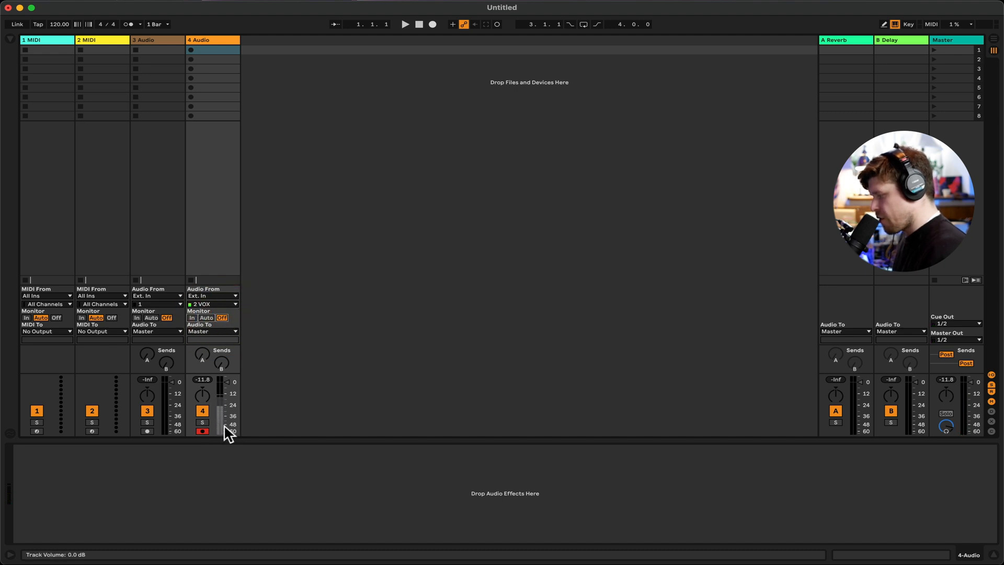
pyautogui.click(203, 317)
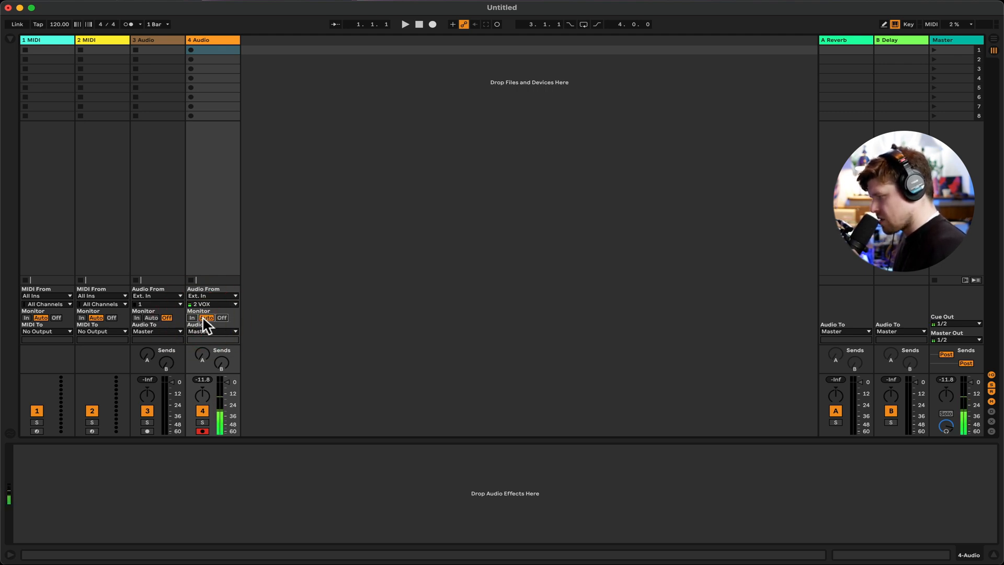
pyautogui.click(222, 318)
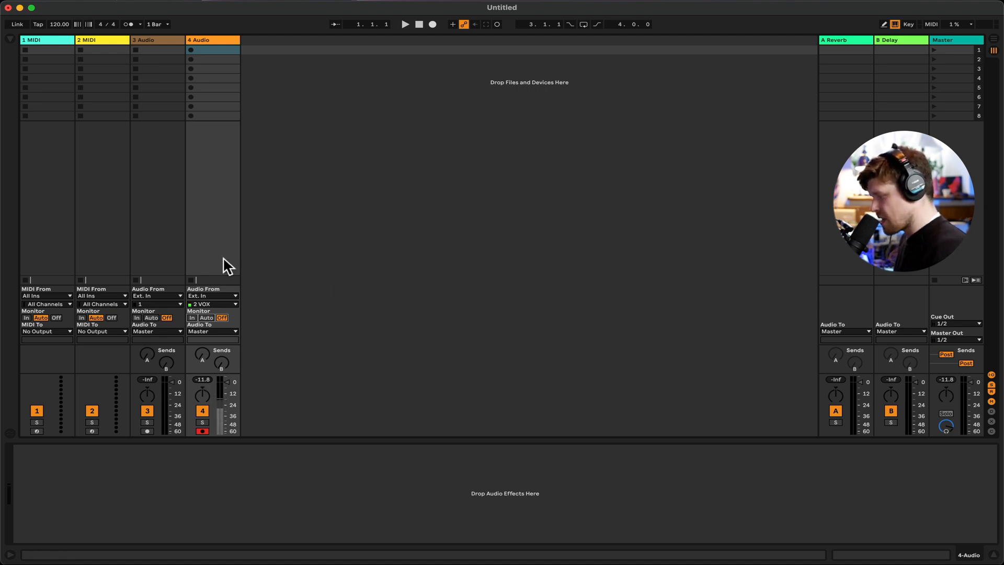
# Record a short clip in the first slot of the 4 Audio track and play it back.
pyautogui.click(191, 50)
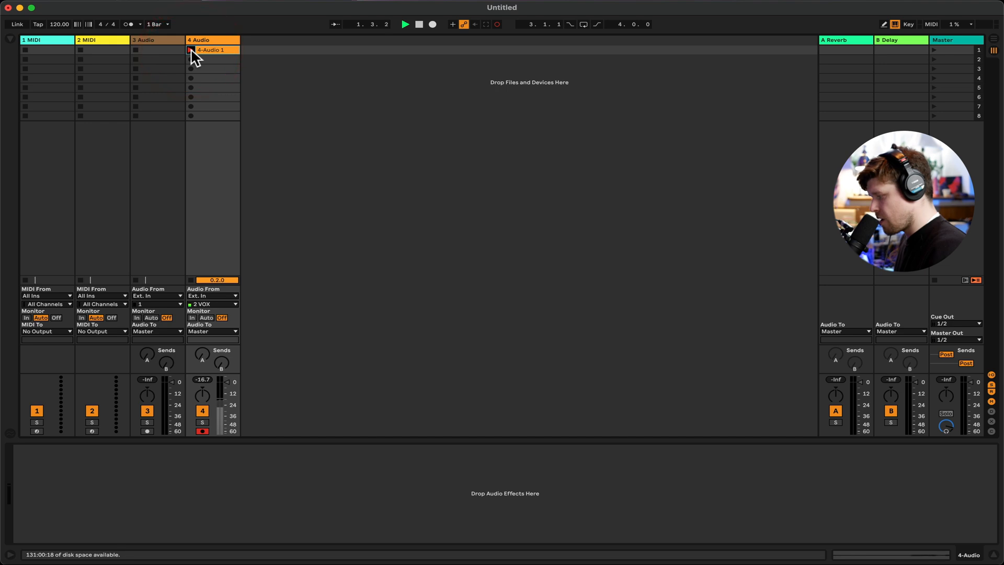
pyautogui.click(191, 50)
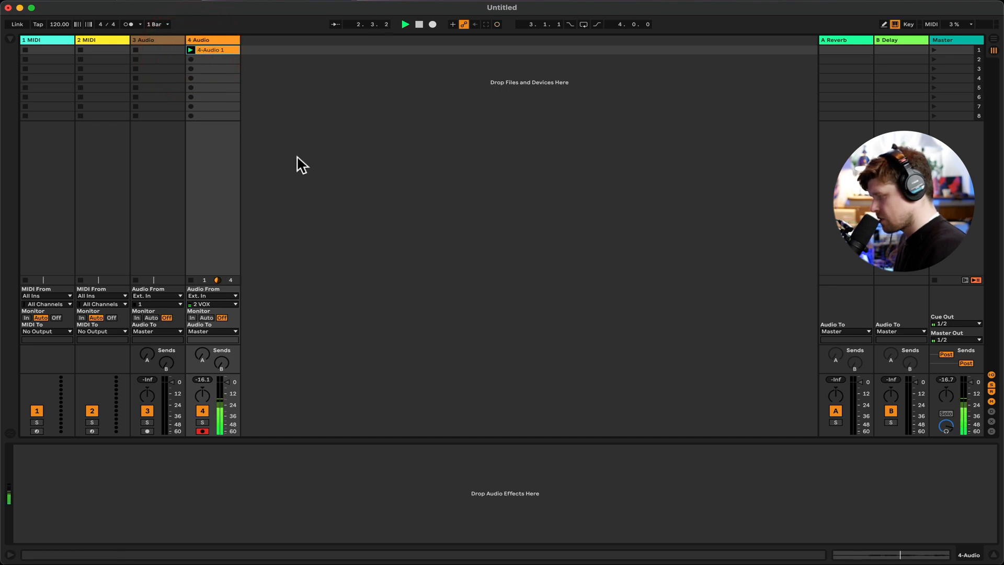
# Turn on the metronome and set its sound to Wood with a 2 Bars count-in.
pyautogui.click(128, 24)
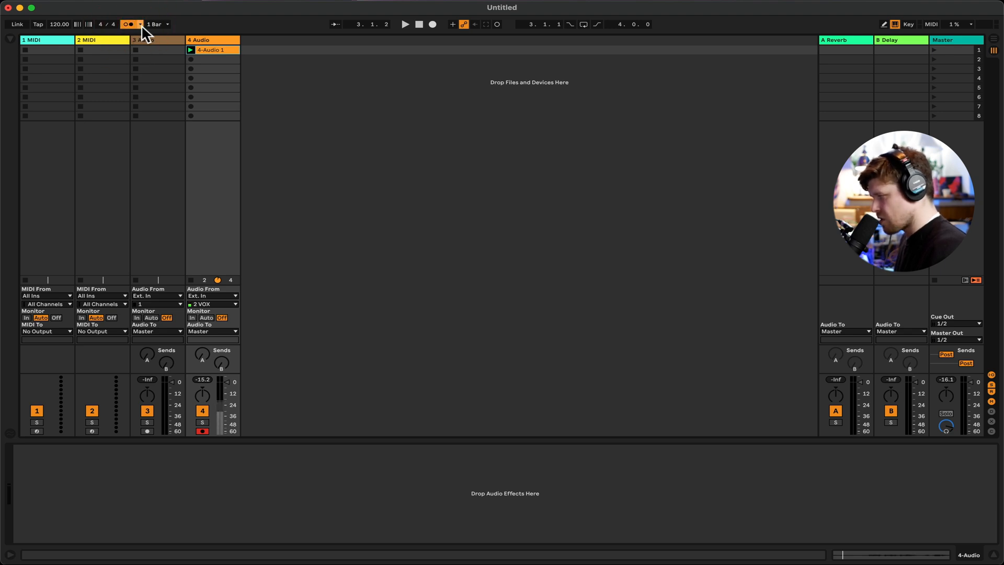
pyautogui.click(141, 24)
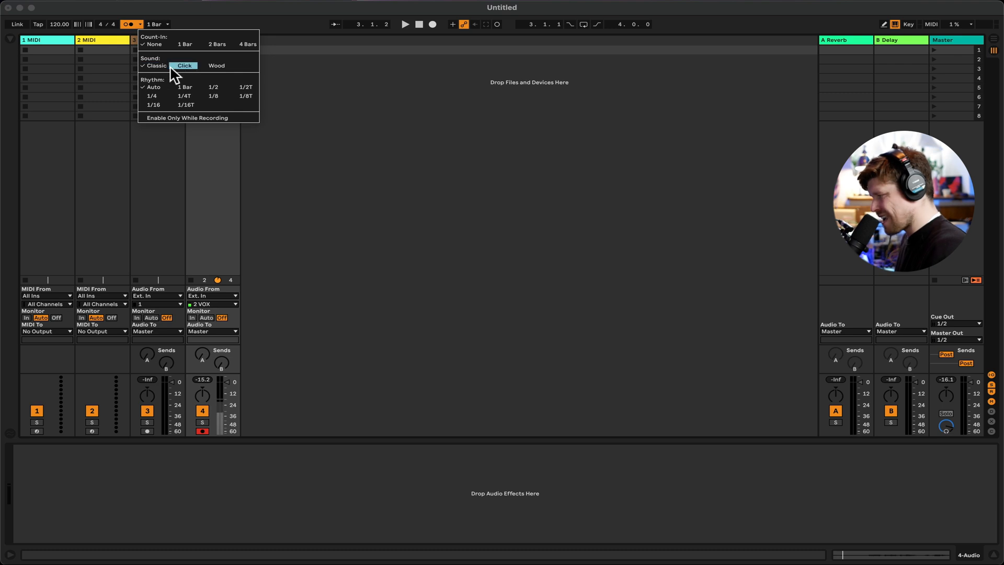
pyautogui.click(216, 66)
pyautogui.click(141, 24)
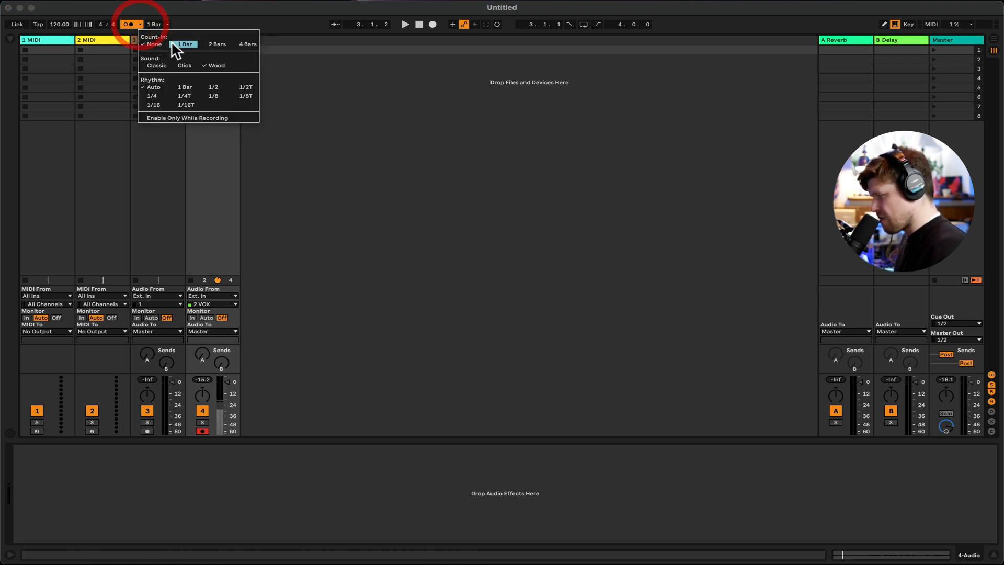
pyautogui.click(214, 44)
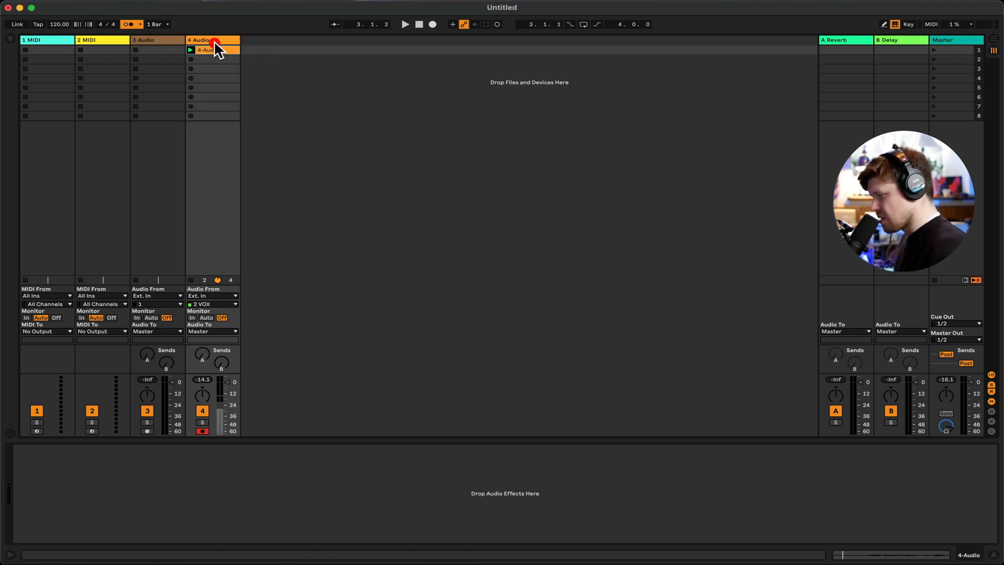
# Record a second clip in the 4 Audio track's second slot, play it back and stop playback.
pyautogui.click(191, 59)
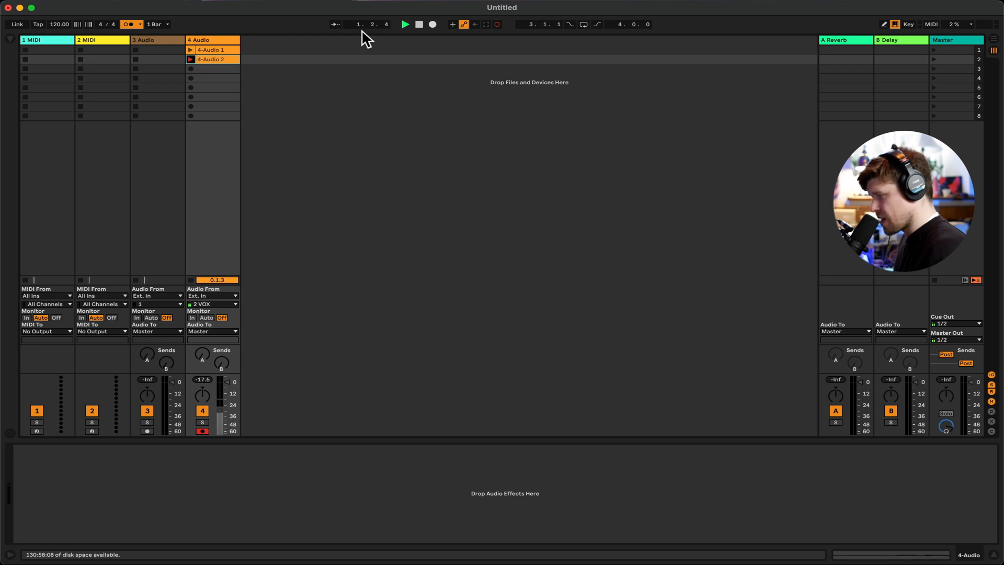
pyautogui.click(191, 59)
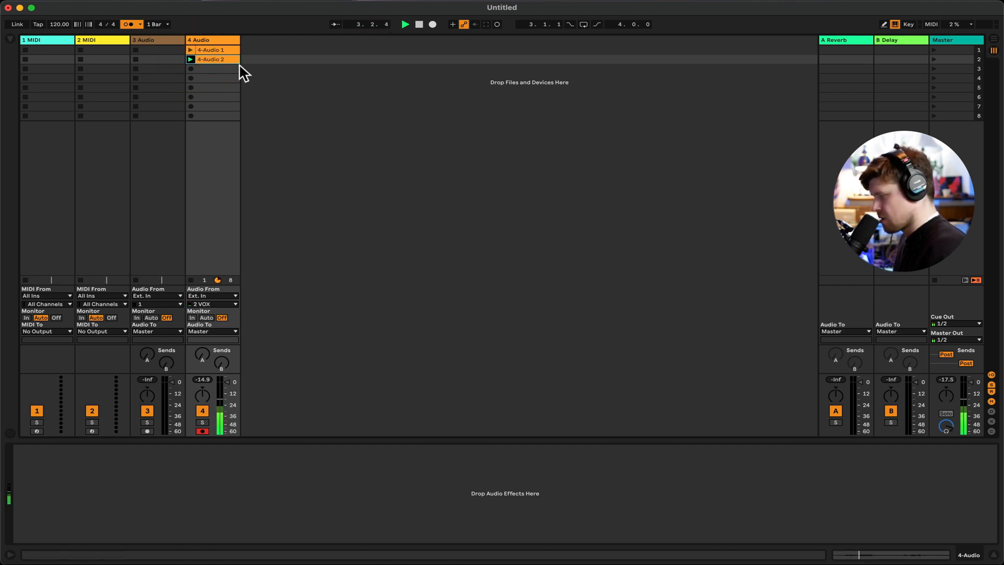
pyautogui.press('space')
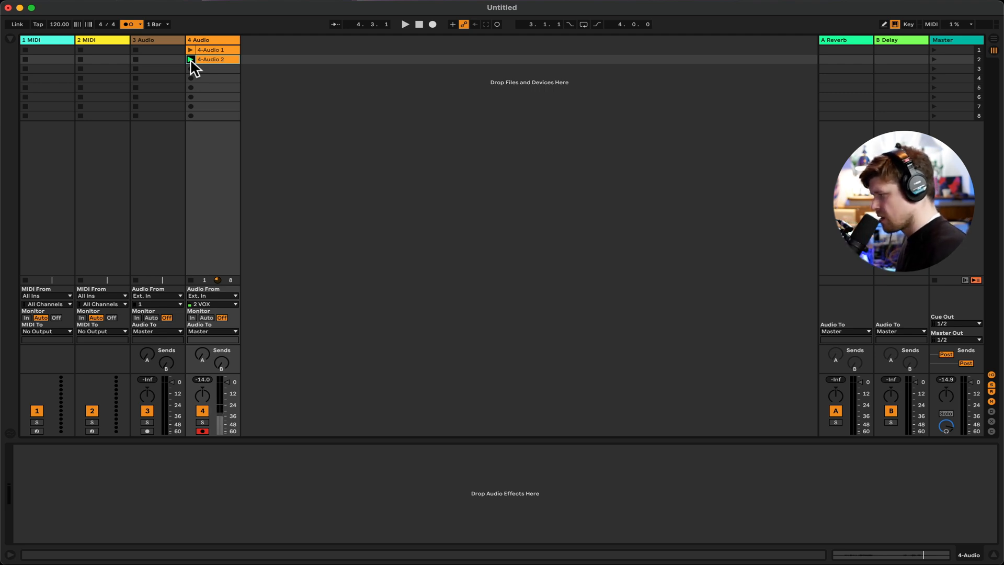
# Record about five bars on the 4 Audio track in Arrangement View from bar 3, and select bar 6 of the new clip.
pyautogui.click(995, 40)
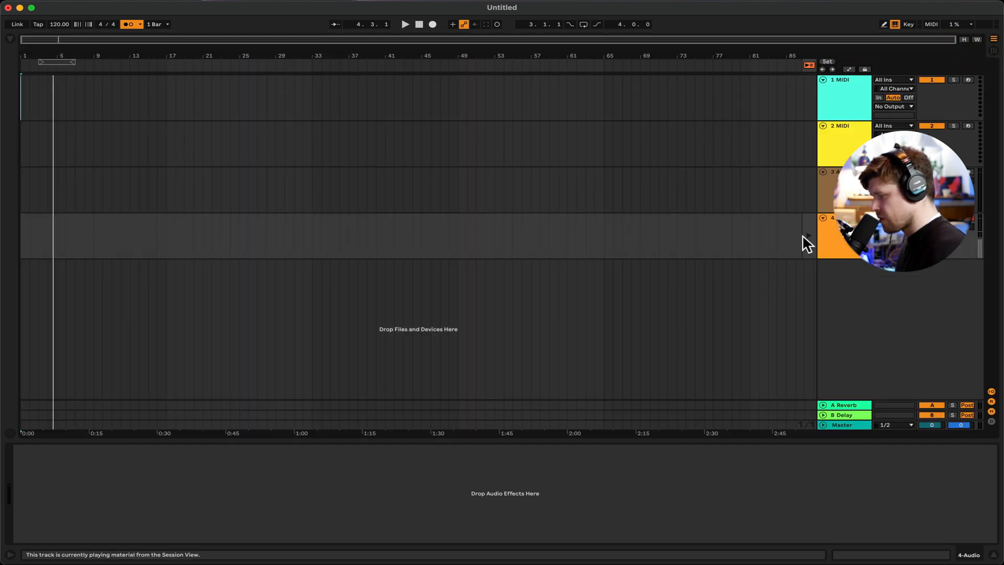
pyautogui.click(809, 66)
pyautogui.moveTo(58, 235); pyautogui.dragTo(32, 230)
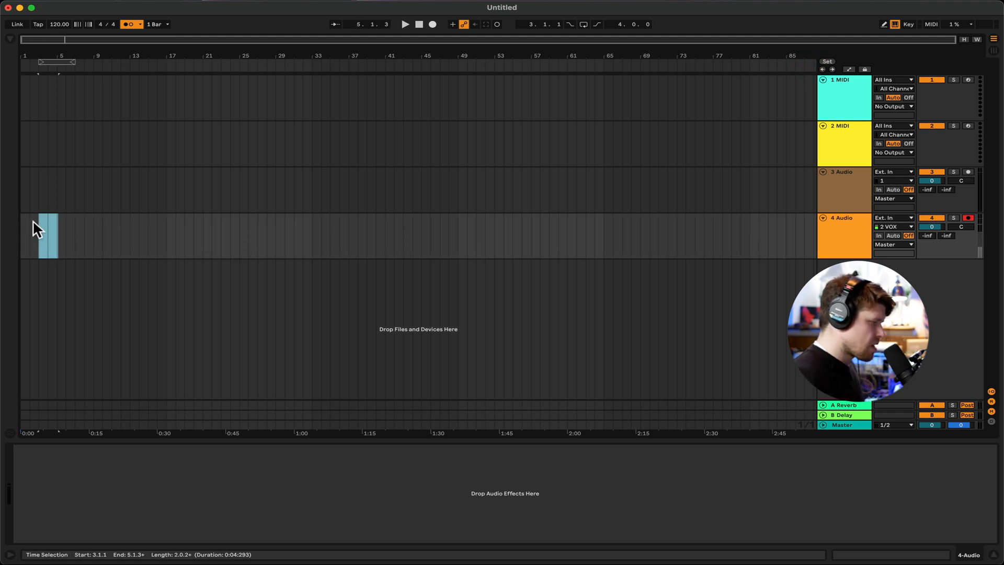
pyautogui.click(40, 230)
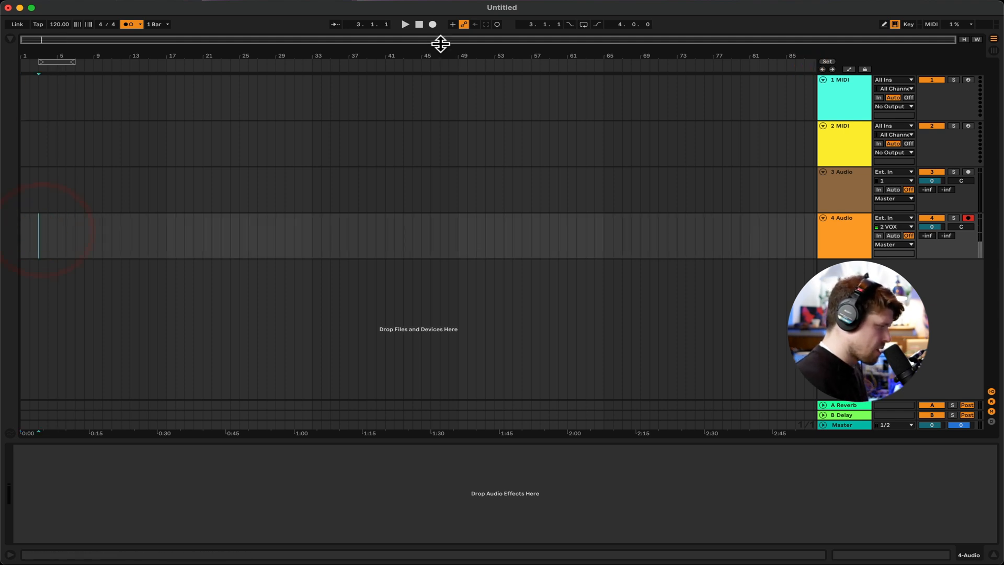
pyautogui.click(432, 24)
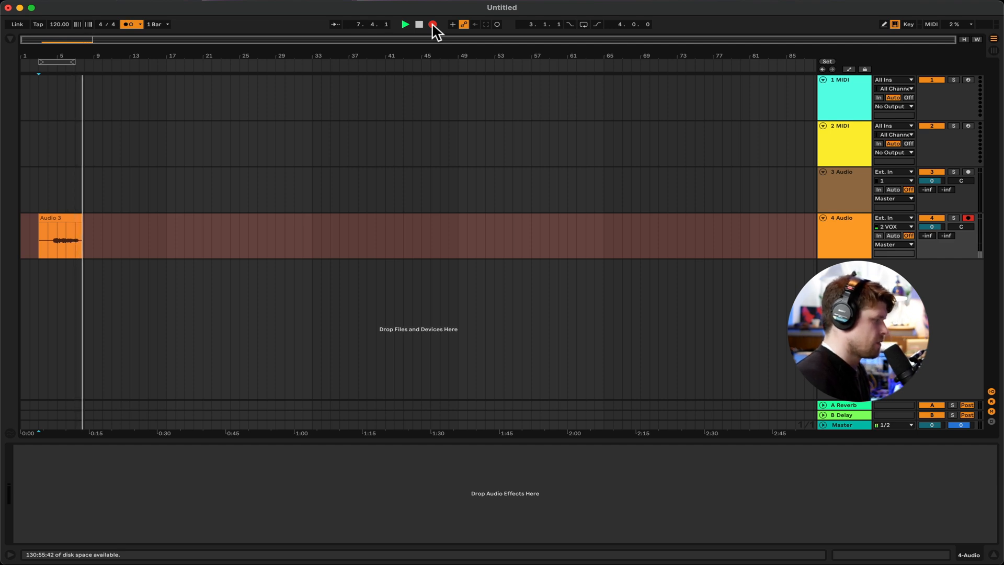
pyautogui.press('space')
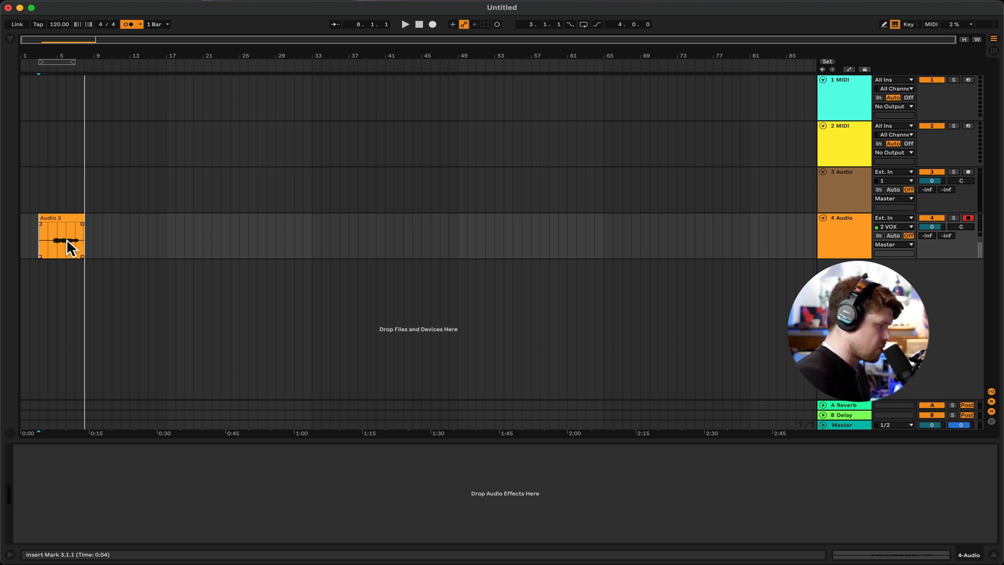
pyautogui.moveTo(66, 241); pyautogui.dragTo(74, 241)
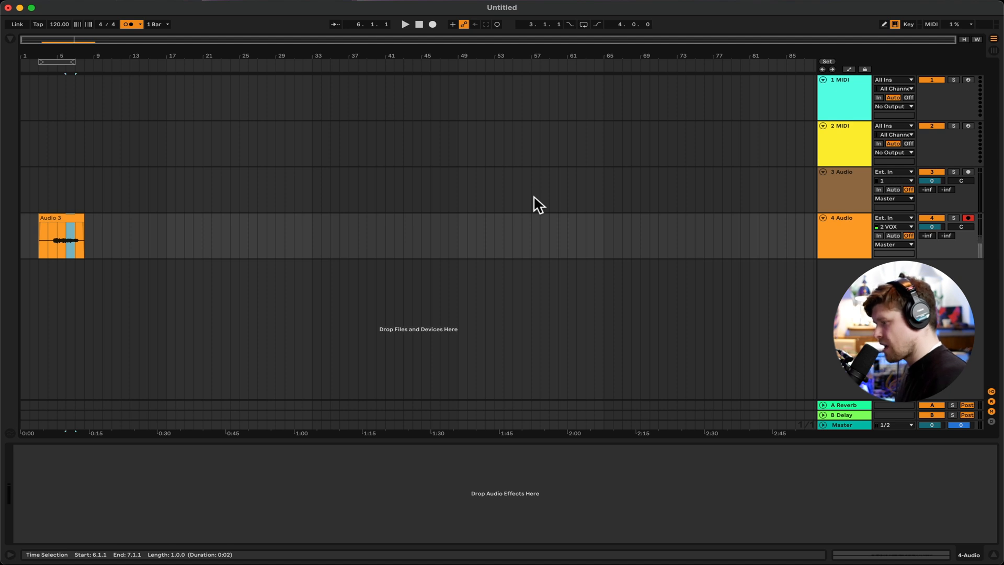
# Select the tracks 1 MIDI through 3 Audio and lower the 3 Audio track's volume to about -9.3 dB.
pyautogui.click(850, 192)
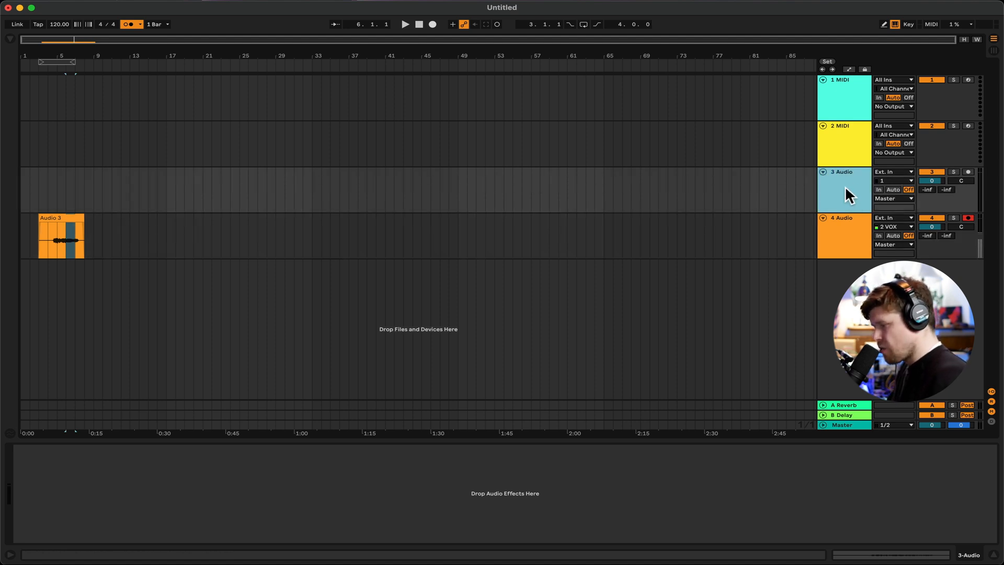
pyautogui.click(851, 92)
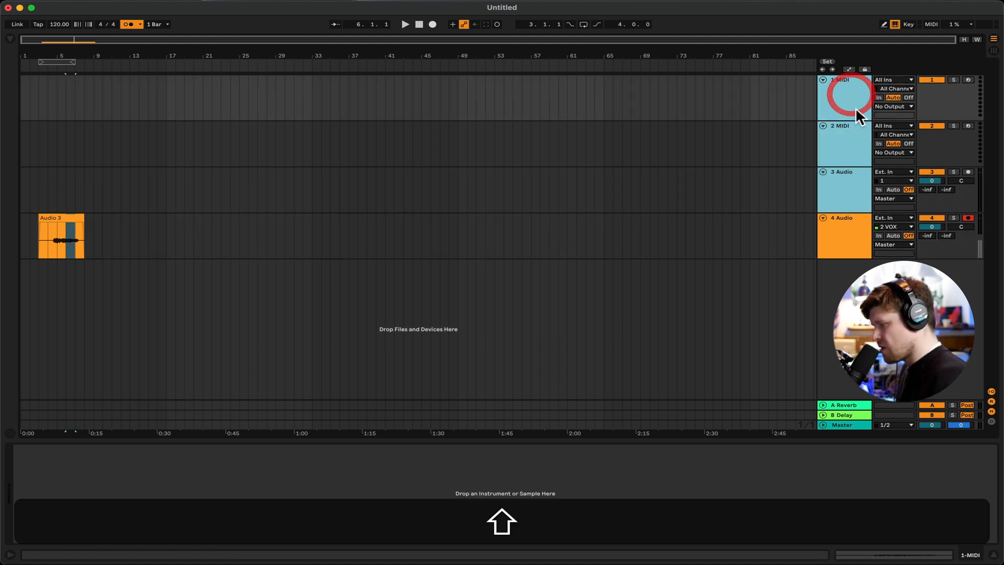
pyautogui.moveTo(932, 180)
pyautogui.mouseDown()
pyautogui.moveTo(932, 196)
pyautogui.moveTo(931, 180)
pyautogui.mouseUp()
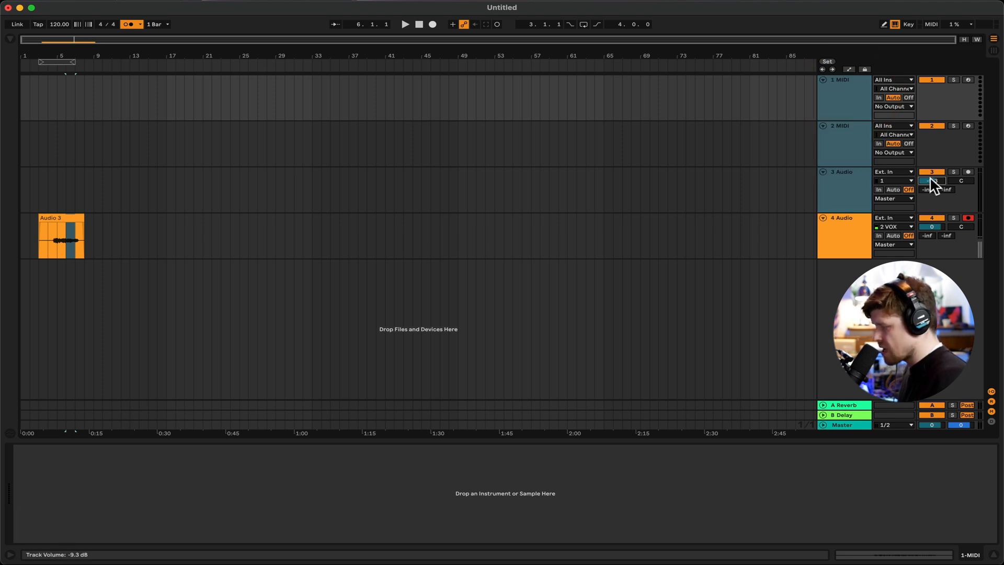